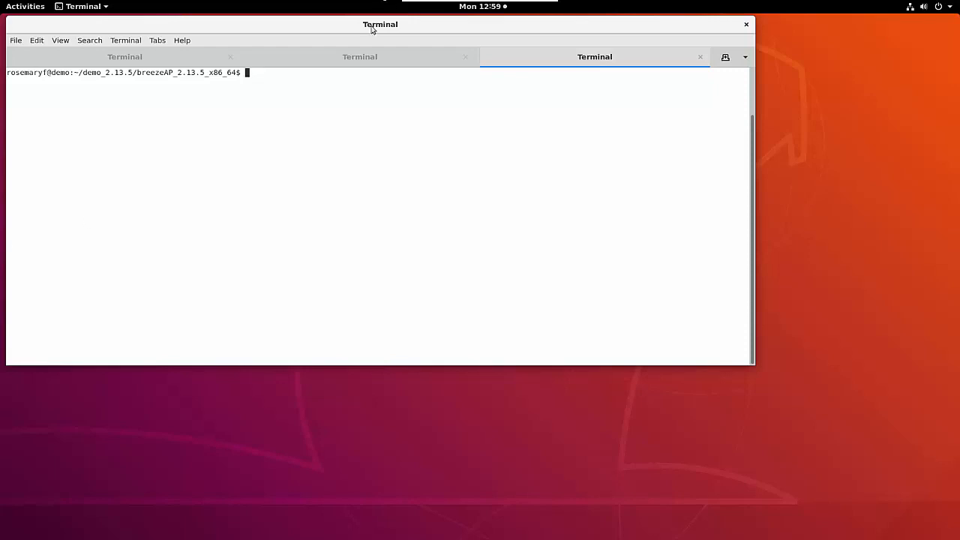
Highlight the trace-program.sh script name and its -f /tmp/vivado.sim.trace output option in the tracing session
click(322, 57)
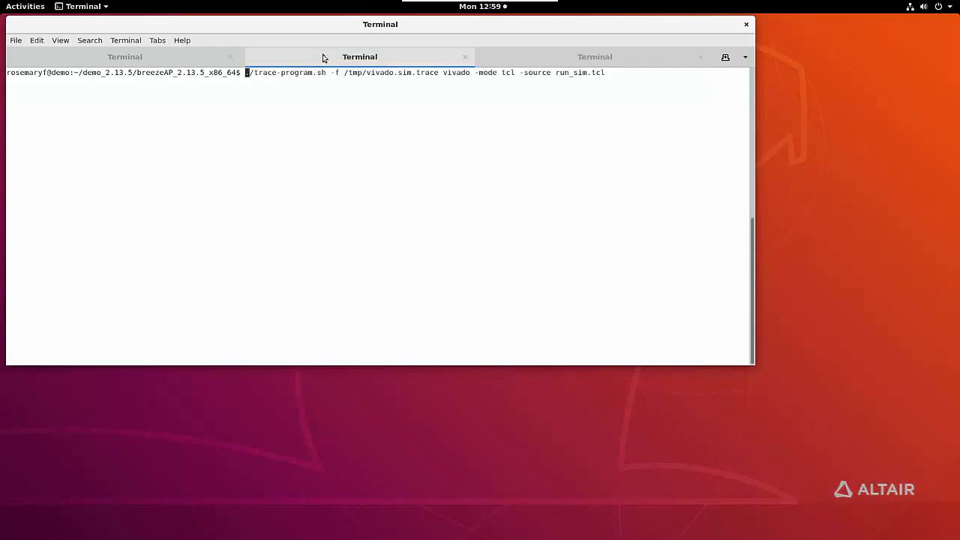
drag(327, 72, 250, 74)
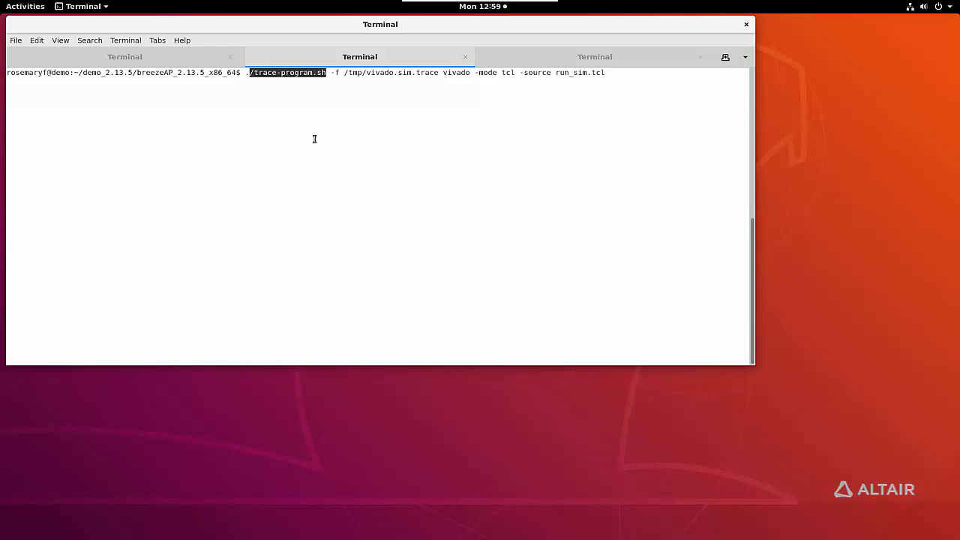
click(338, 73)
drag(331, 73, 441, 73)
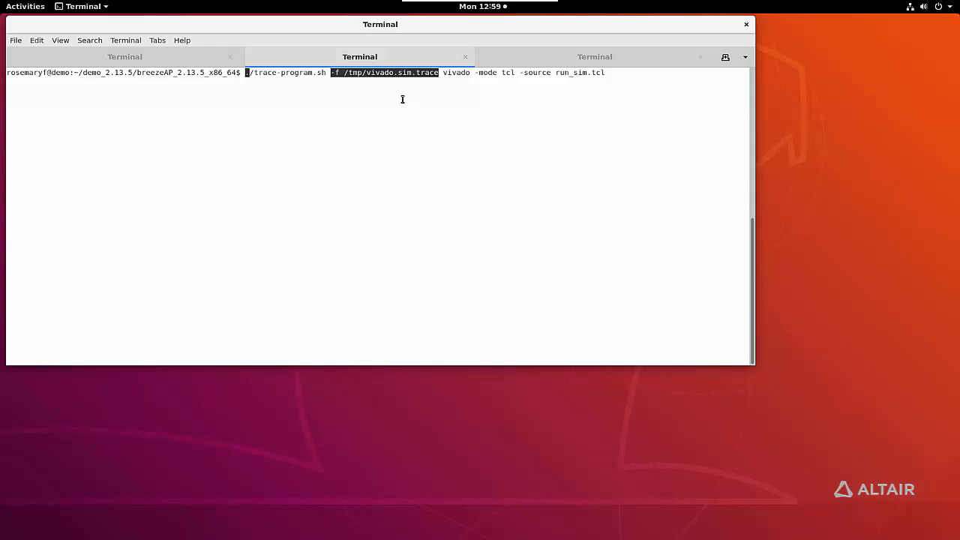
click(365, 75)
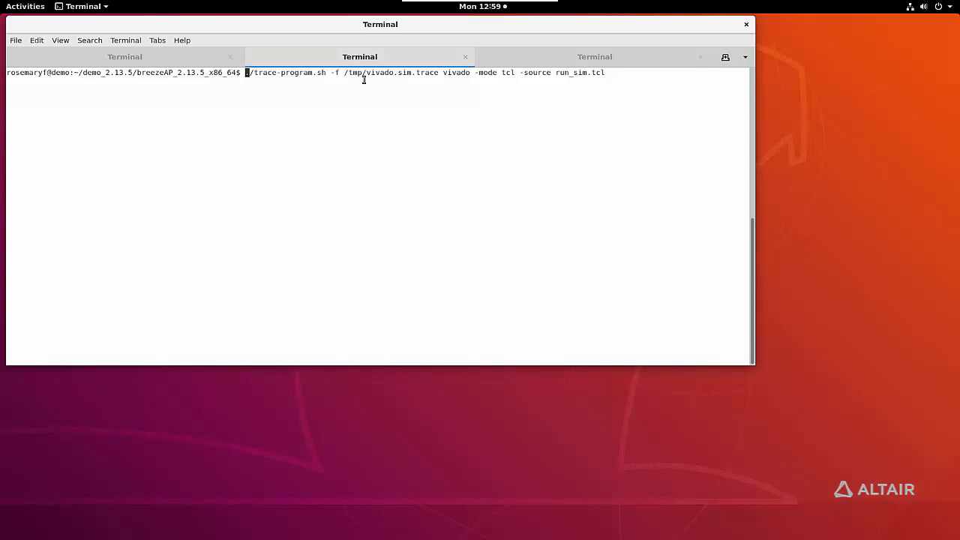
Highlight the tmp directory and the vivado -mode tcl -source run_sim.tcl command being traced
drag(363, 73, 349, 72)
drag(443, 72, 608, 73)
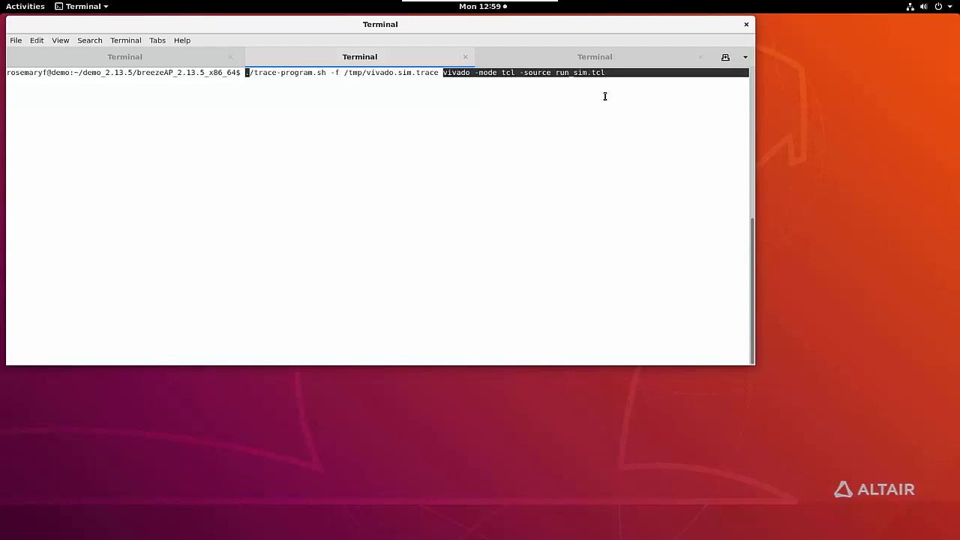
click(622, 94)
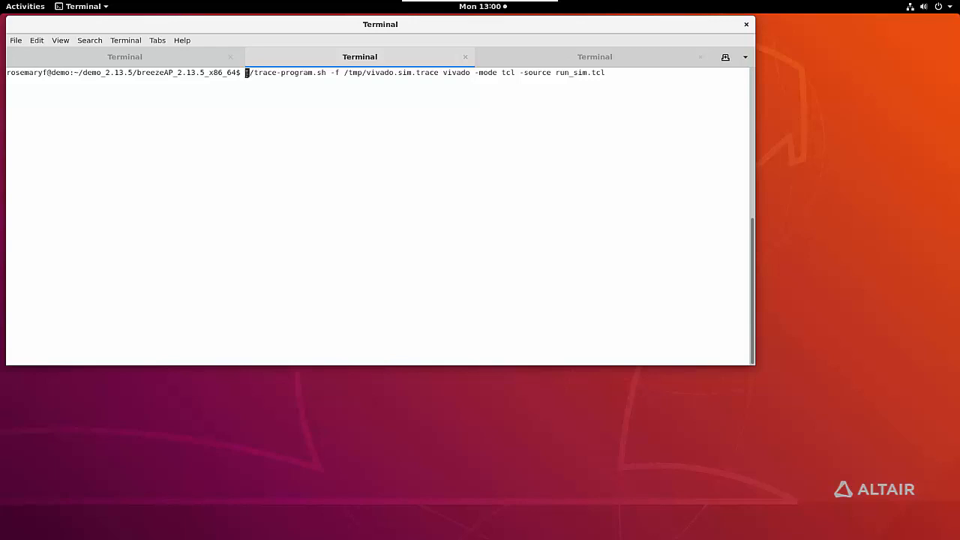
text(qsub)
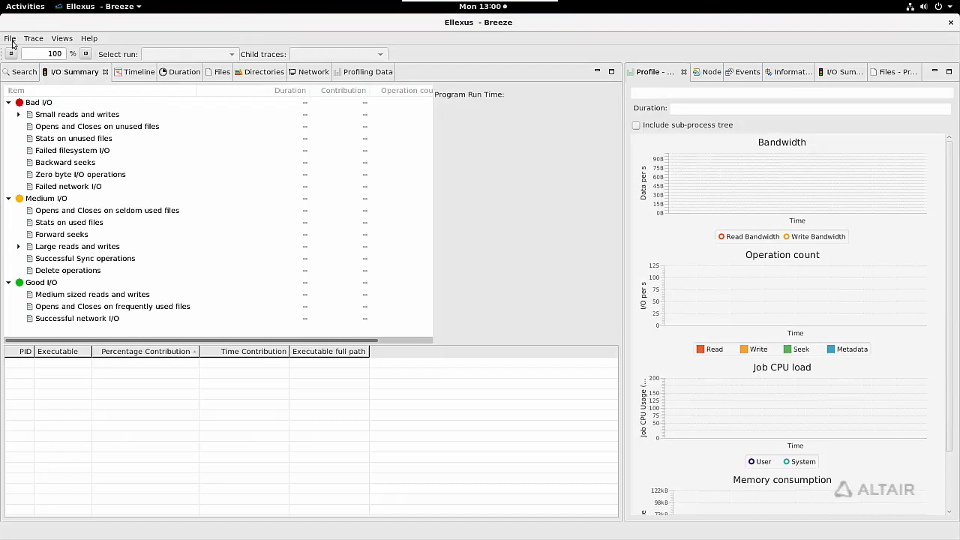
Import the saved vivado.sim.trace directory with all trace data into Breeze
click(11, 39)
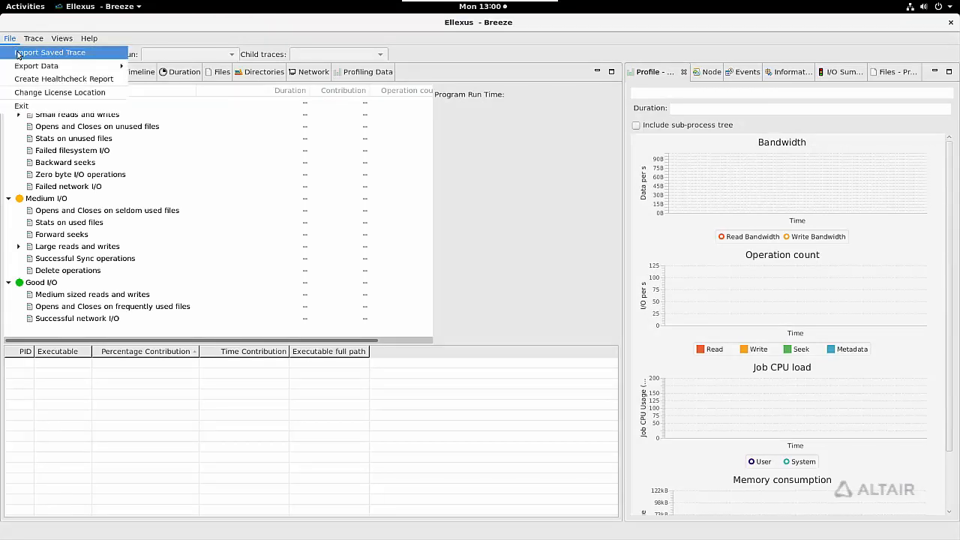
click(20, 52)
click(647, 411)
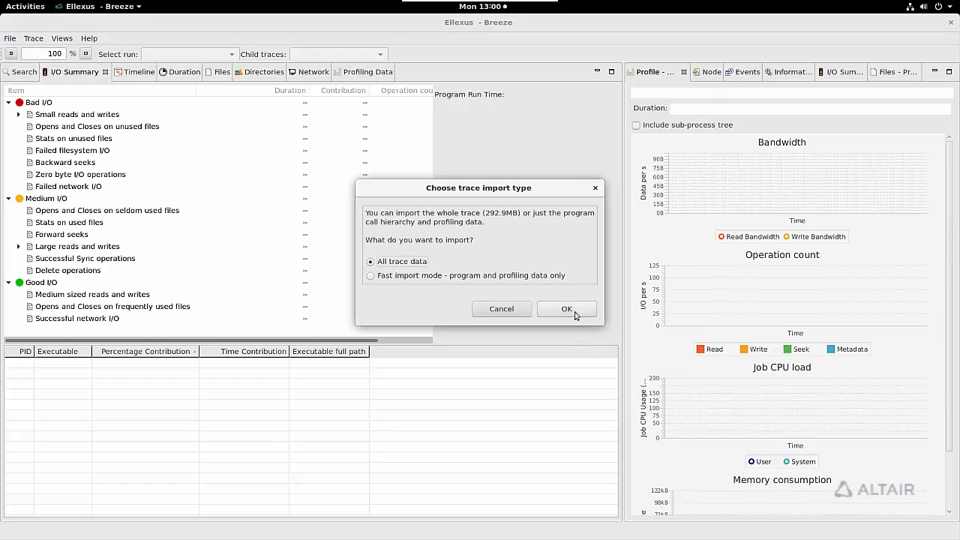
click(568, 308)
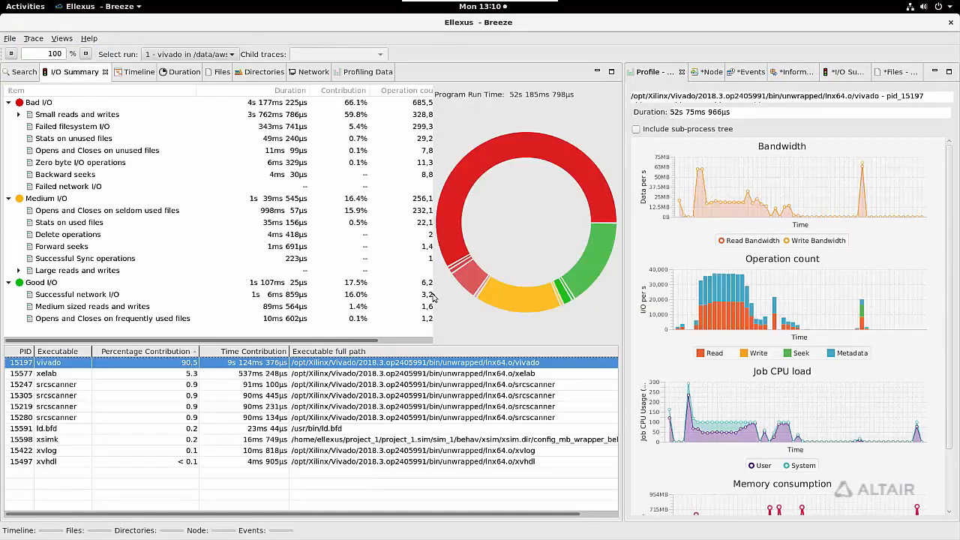
Reveal the I/O summary Total size column and list per-executable Bad I/O contributions, vivado at 35.5%
drag(435, 294, 510, 282)
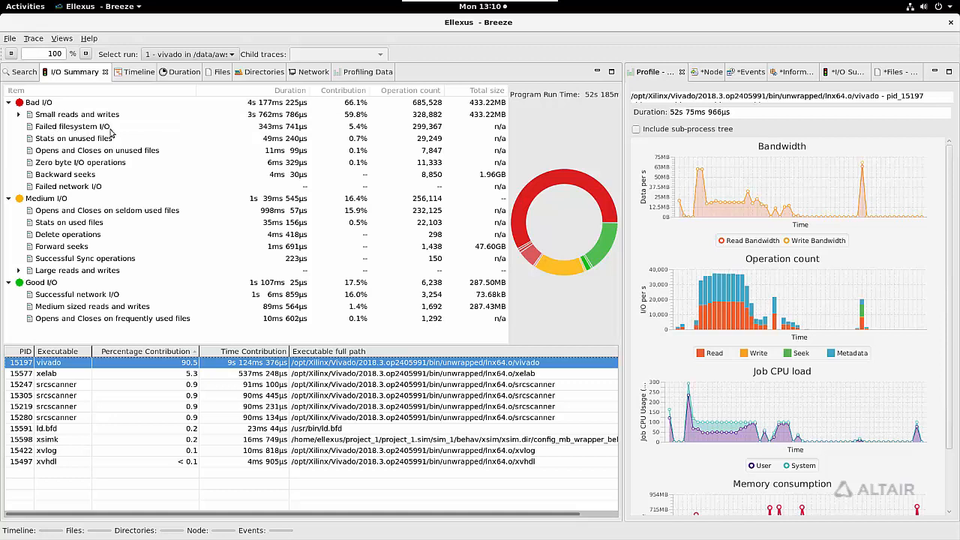
click(111, 145)
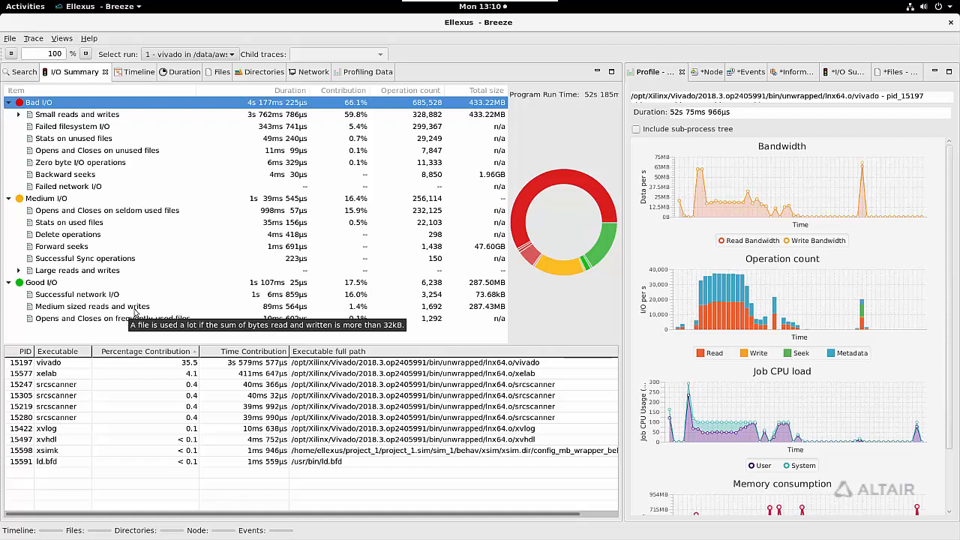
mouse_move(78, 114)
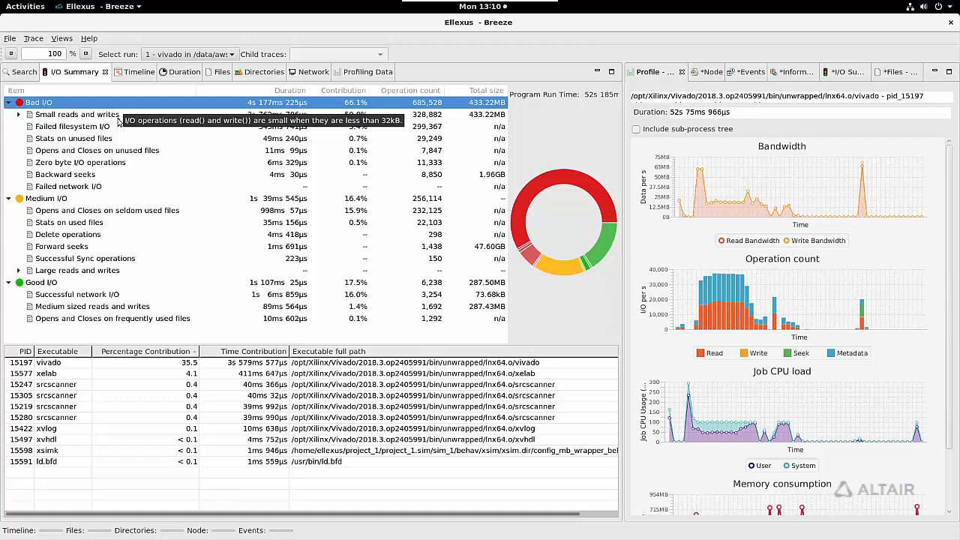
Show executables doing small reads and writes, then profile the vivado and xelab (10s 892ms) processes
click(118, 118)
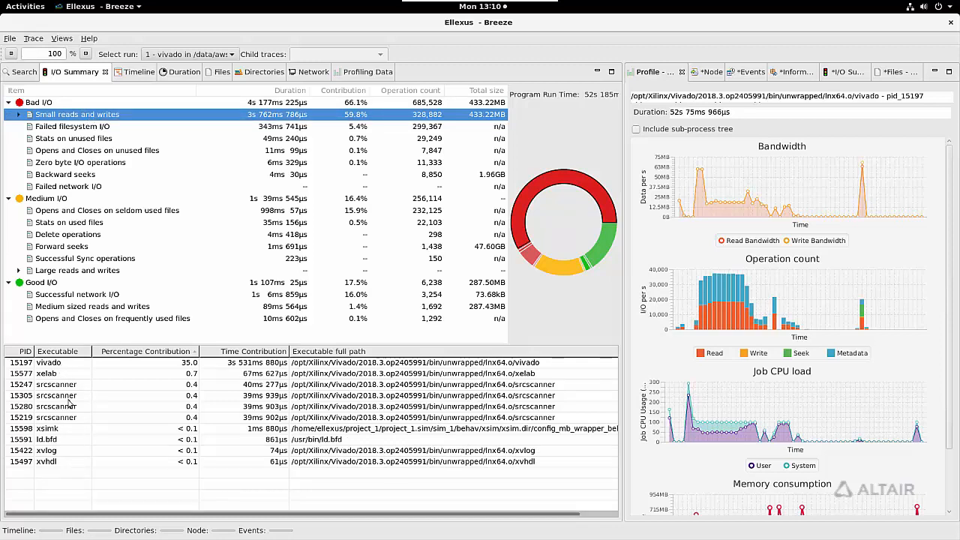
click(53, 364)
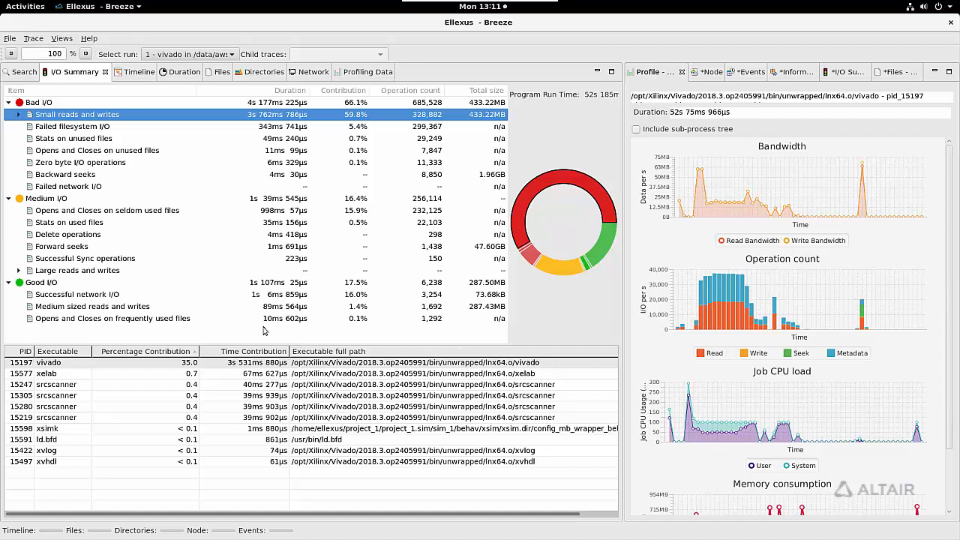
click(139, 367)
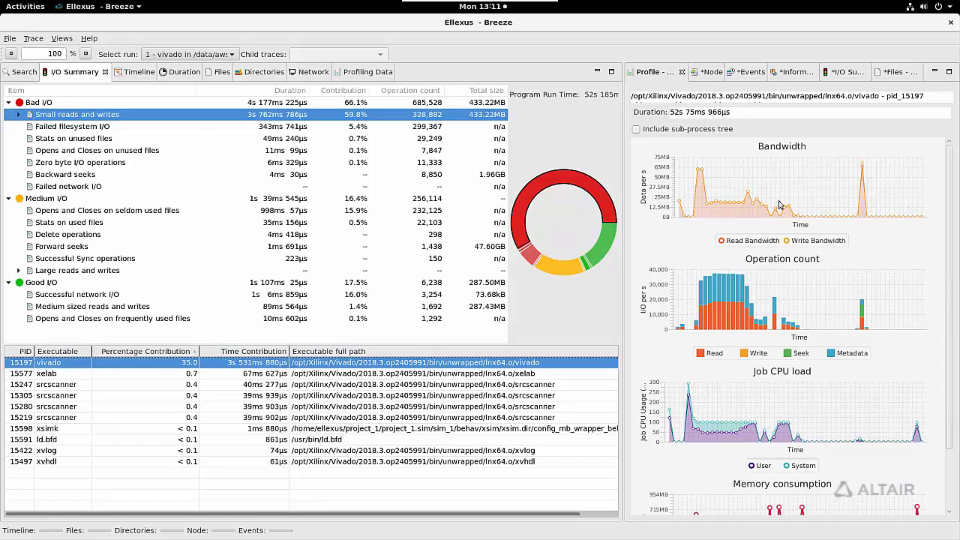
scroll(777, 277, down, 1)
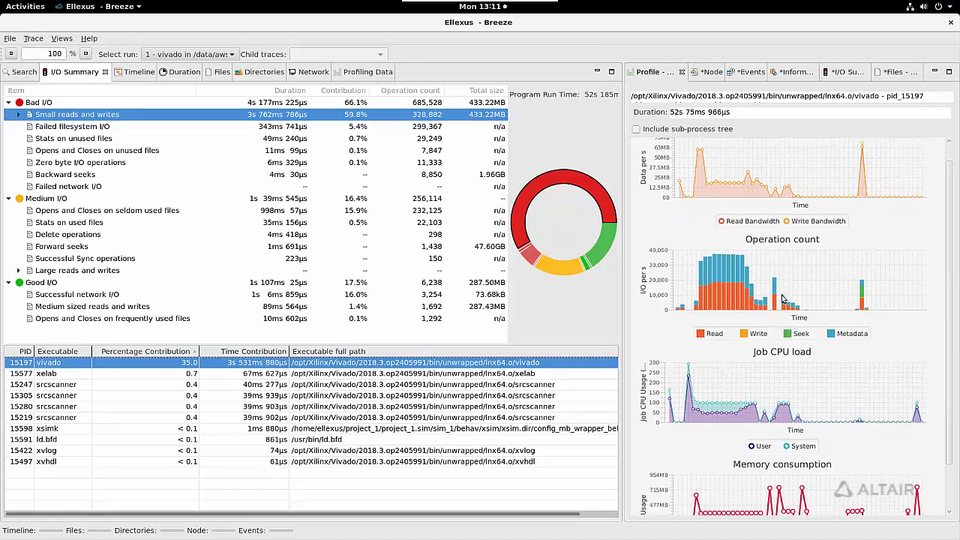
scroll(788, 173, up, 1)
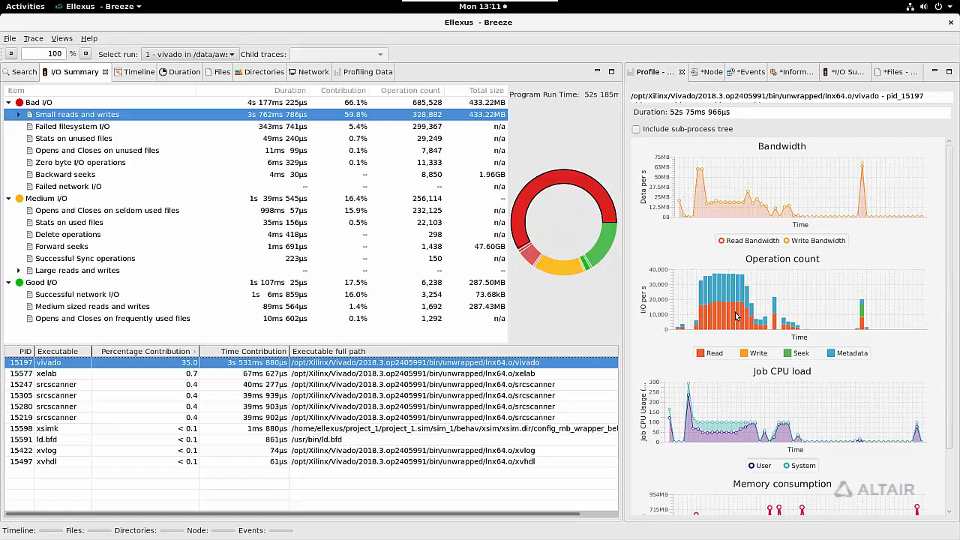
click(76, 376)
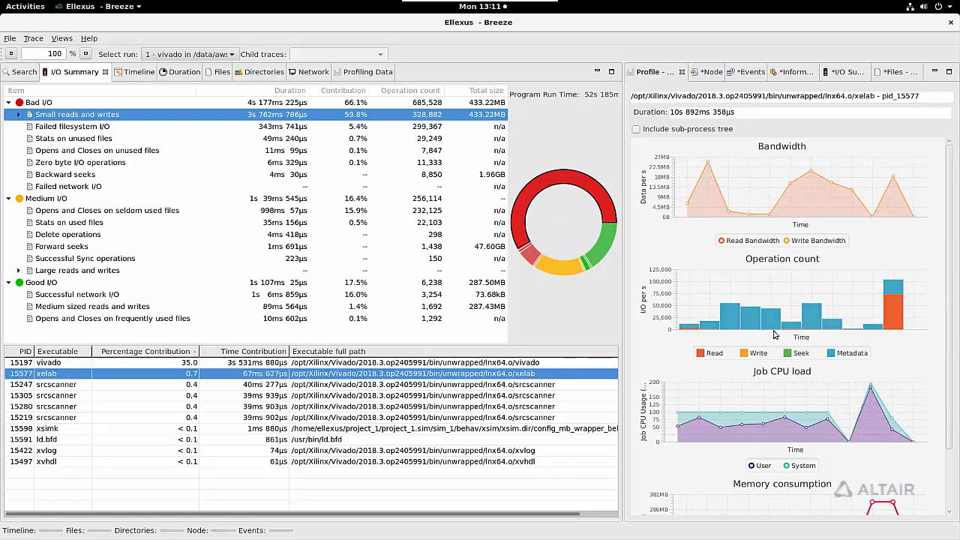
View xelab's operations grouped by type in the Node tree, briefly expanding the Open paths
click(709, 72)
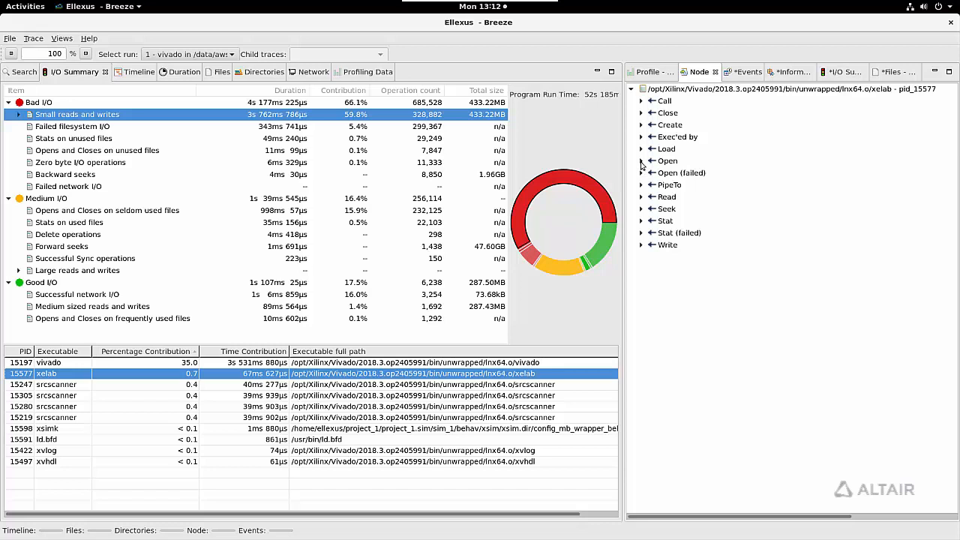
click(641, 162)
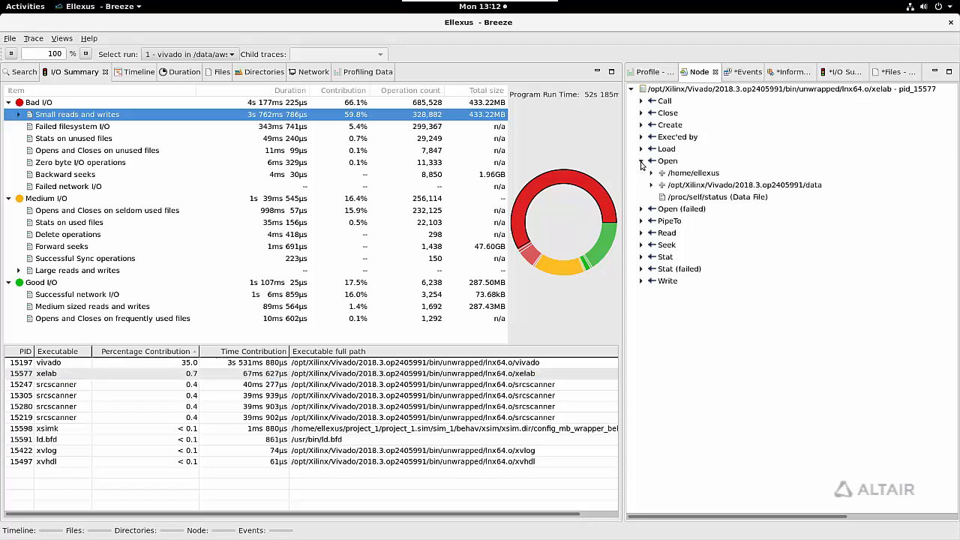
click(641, 162)
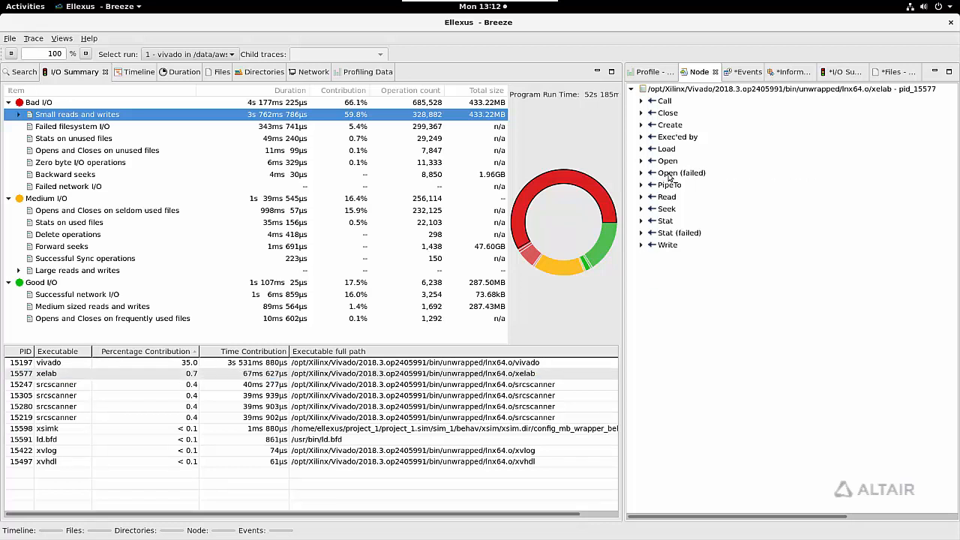
Browse xelab's timestamped I/O events, then its launch information and arguments (19:23:28.205 to 19:23:39.098)
click(743, 72)
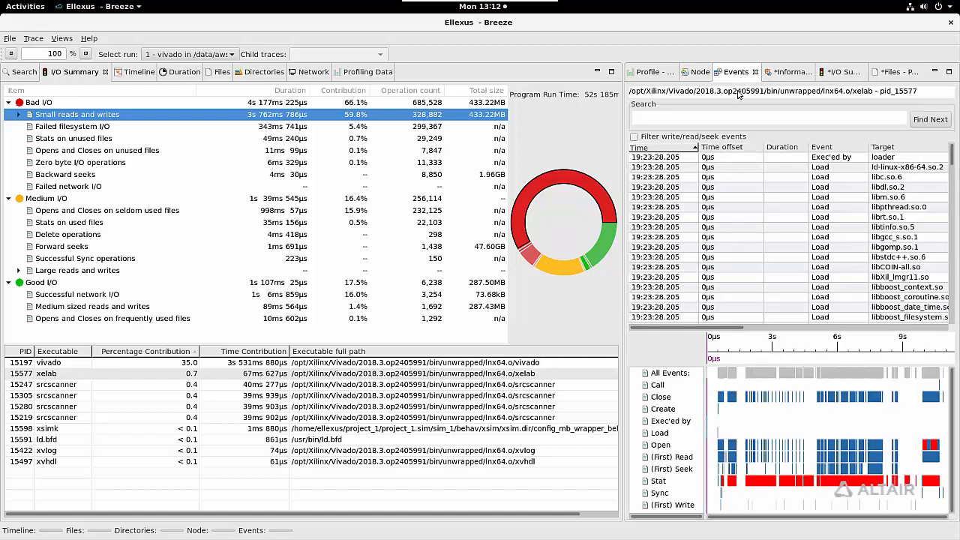
mouse_move(735, 328)
mouse_down()
mouse_move(837, 333)
mouse_move(641, 339)
mouse_up()
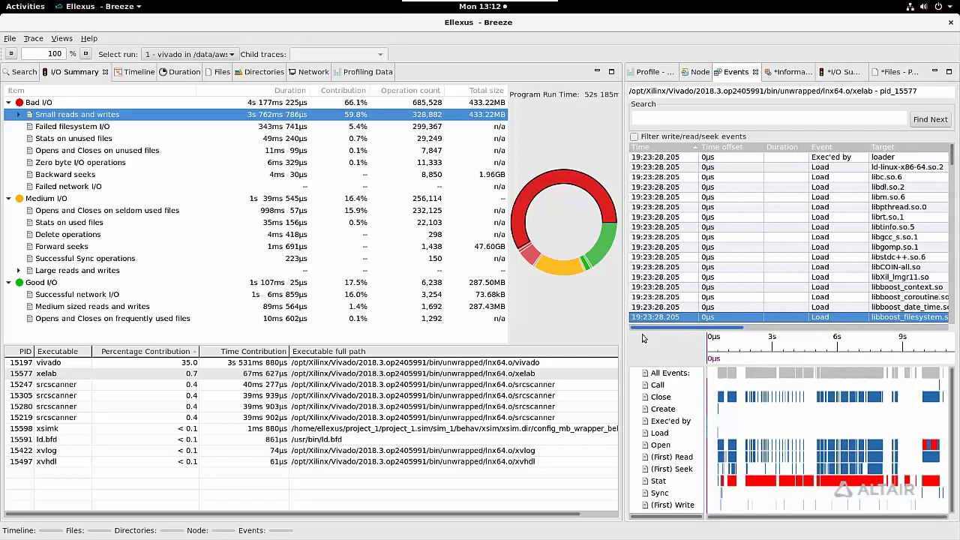
drag(954, 177, 825, 488)
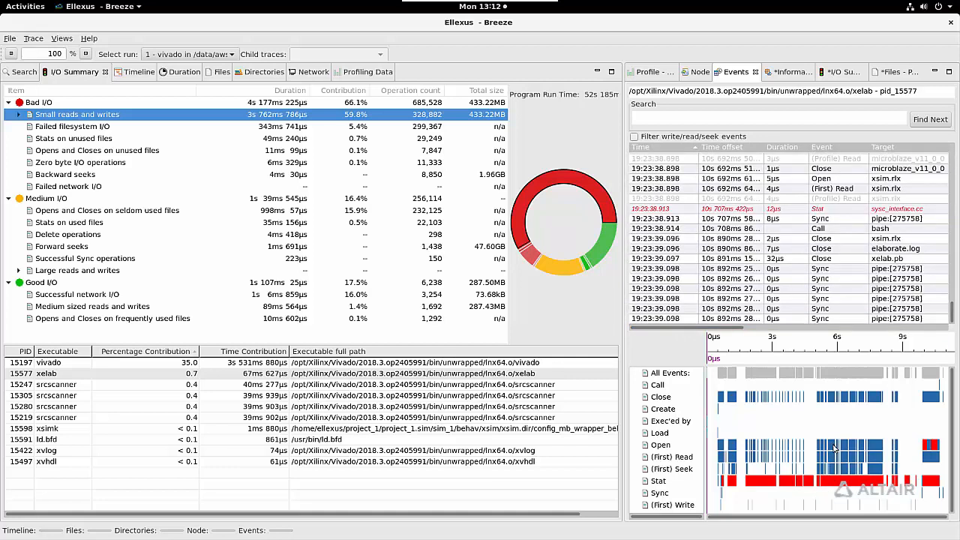
click(788, 72)
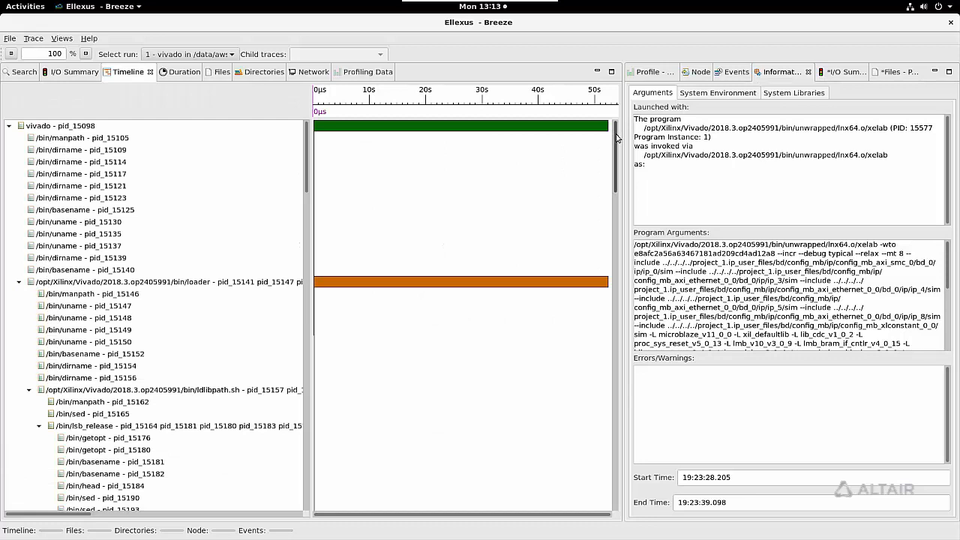
drag(618, 138, 614, 214)
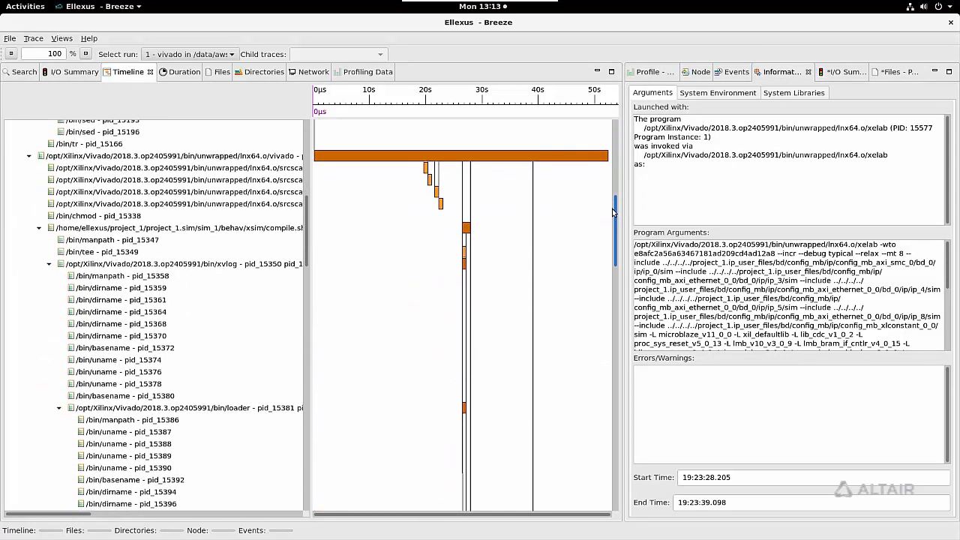
Show the Duration table listing all 171 traced programs with start, end, duration and read/write totals
click(180, 75)
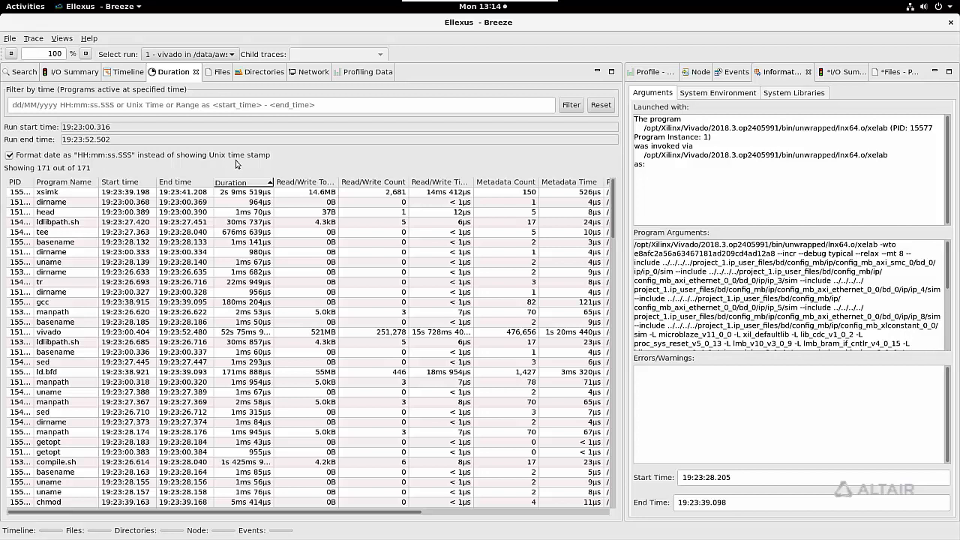
Show the Files table with each traced file's mount point, filename and read/write call counts
click(222, 76)
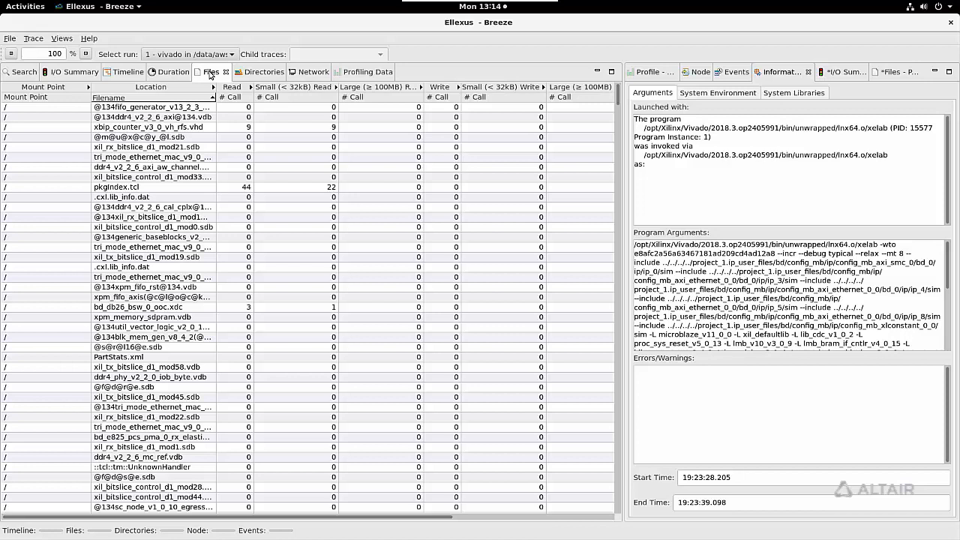
Maximize the files table, order it by full path, and toggle the Location and Mount Point column groups
double_click(211, 73)
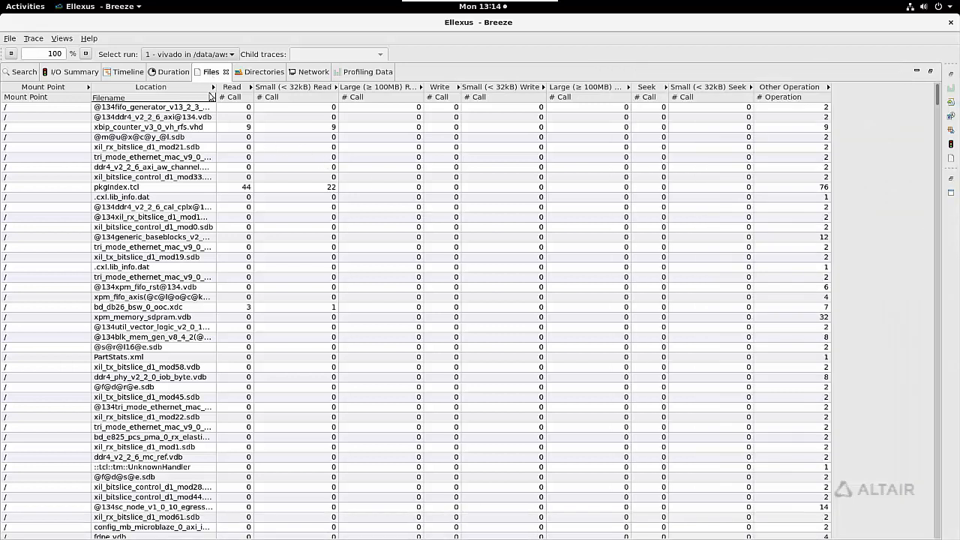
click(189, 87)
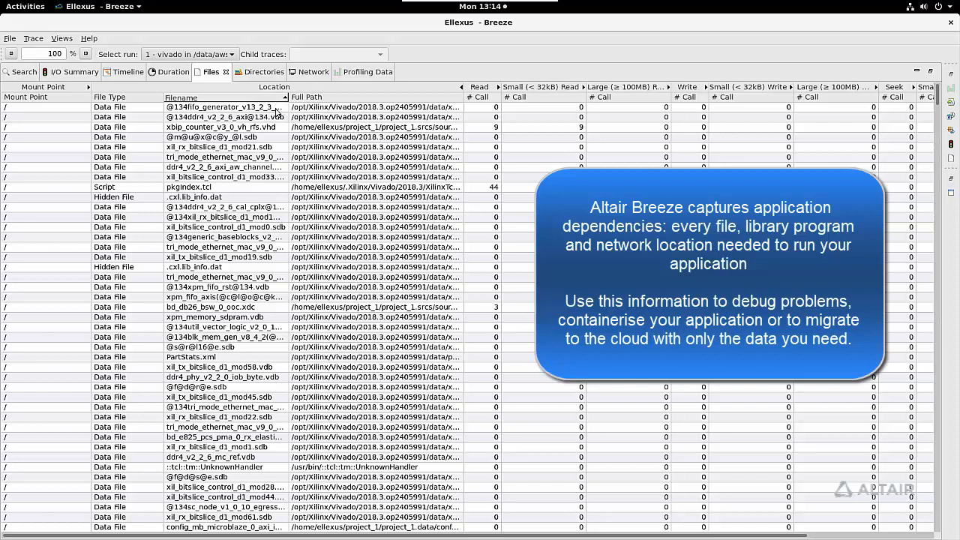
click(324, 99)
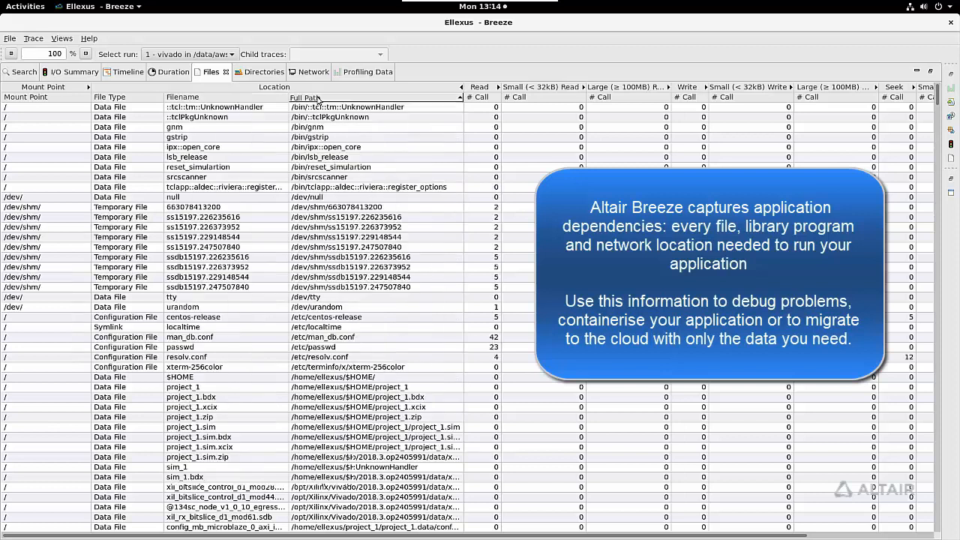
click(64, 90)
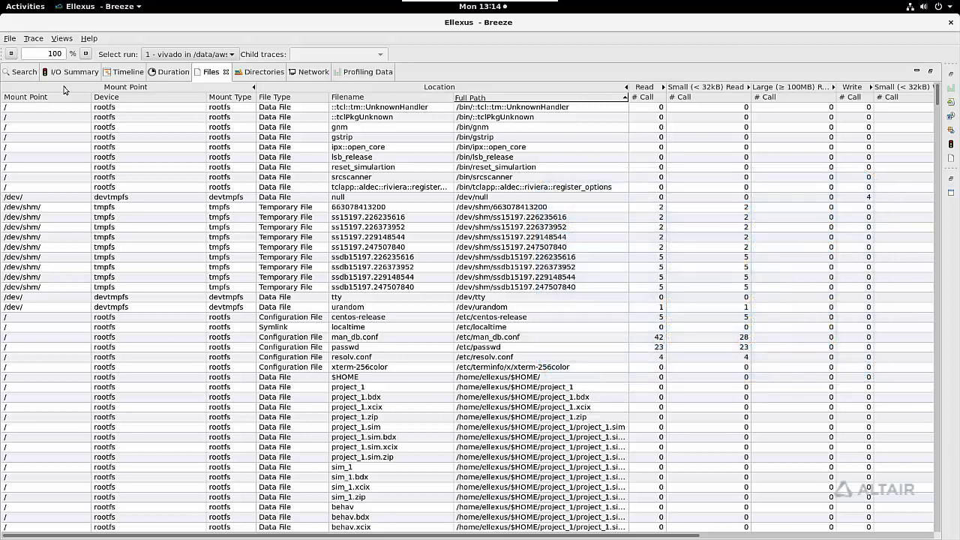
click(64, 90)
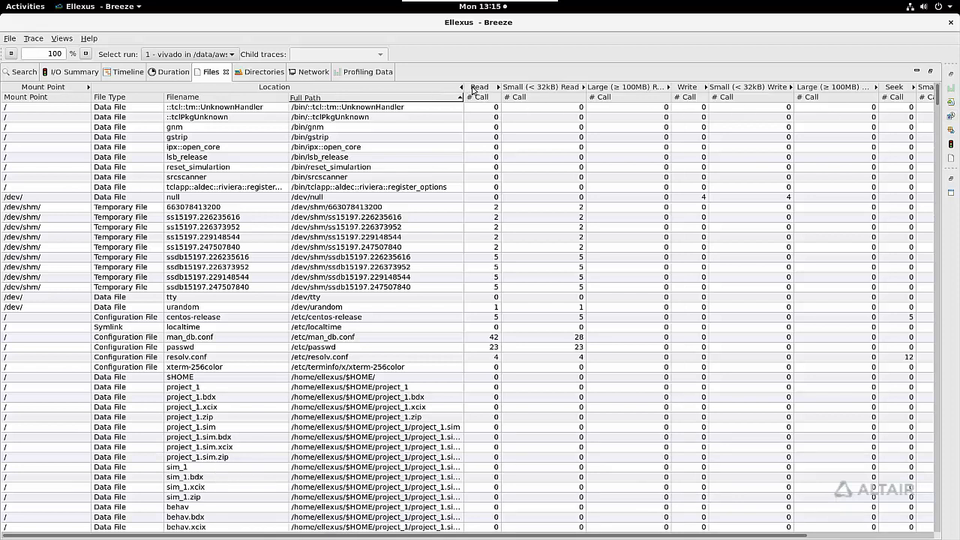
click(429, 88)
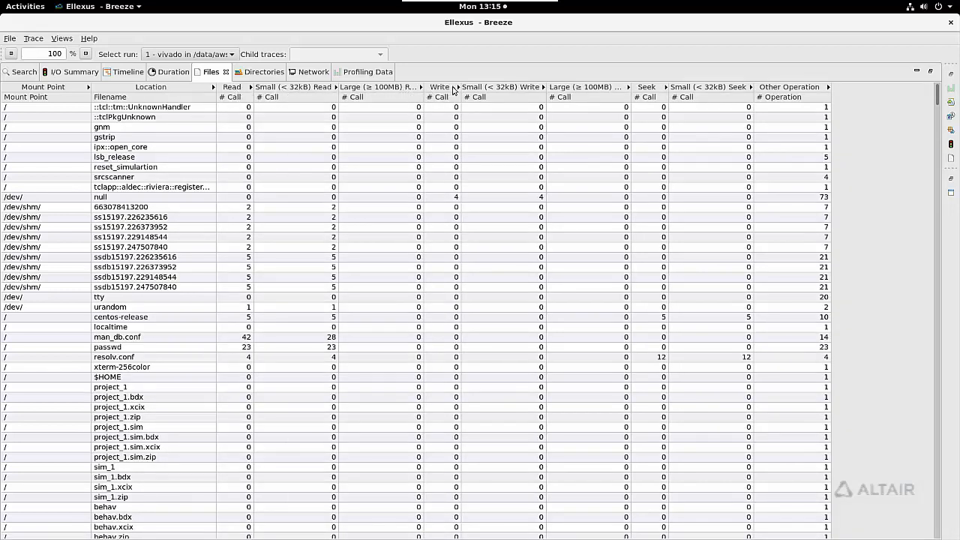
Expand Other Operation to show per-file open counts and open latencies
click(773, 89)
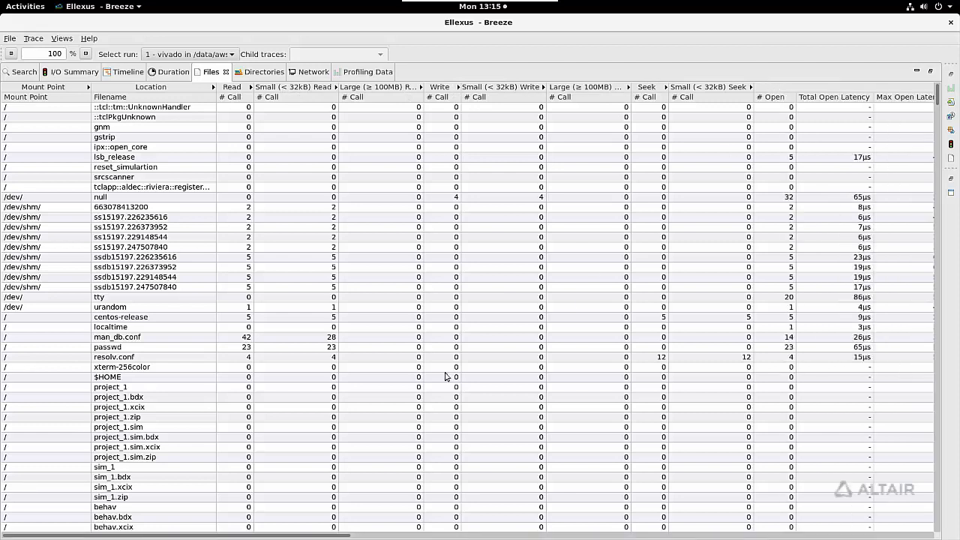
scroll(426, 526, right, 3)
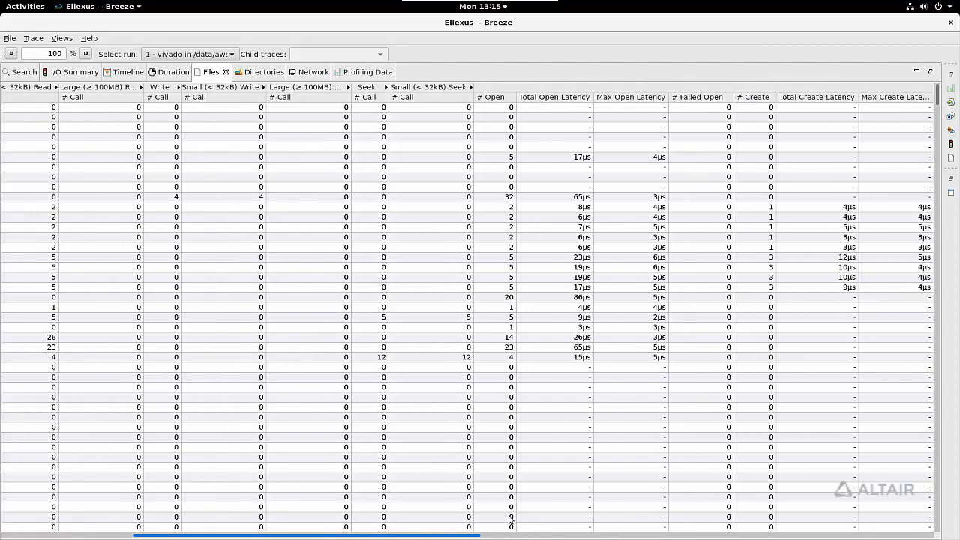
scroll(515, 520, right, 3)
scroll(530, 520, right, 3)
scroll(607, 521, right, 3)
scroll(653, 516, right, 3)
scroll(686, 515, right, 3)
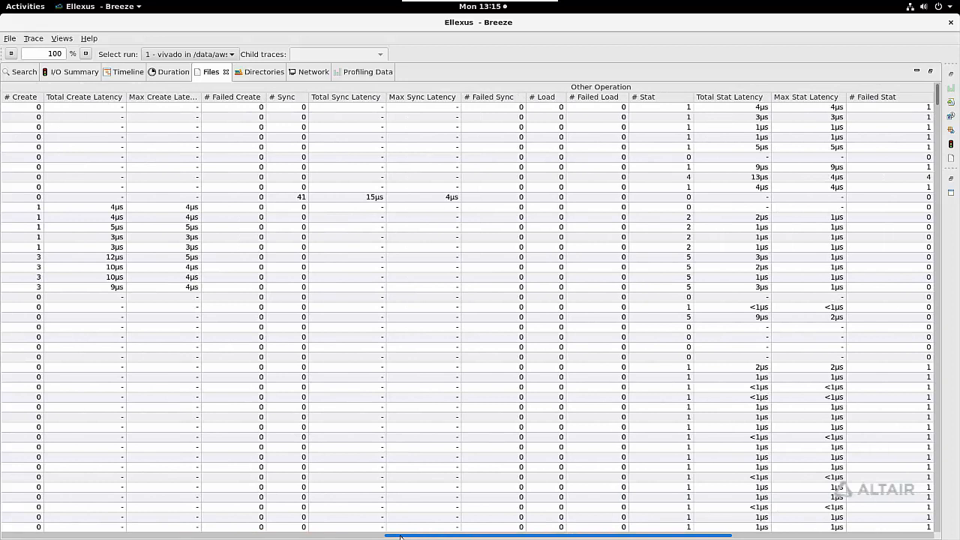
Rank files by total open latency with /proc status slowest, then show the per-directory I/O table
click(357, 537)
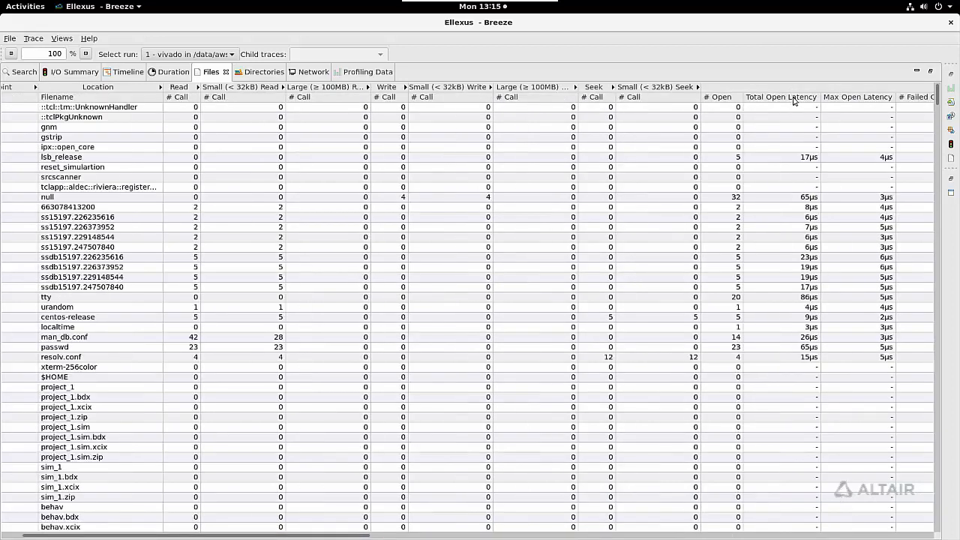
click(795, 99)
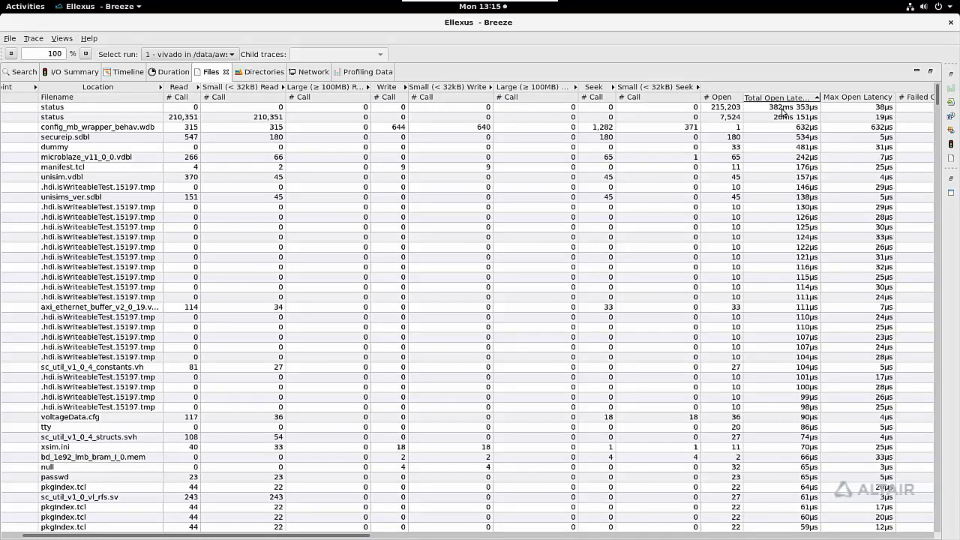
click(783, 109)
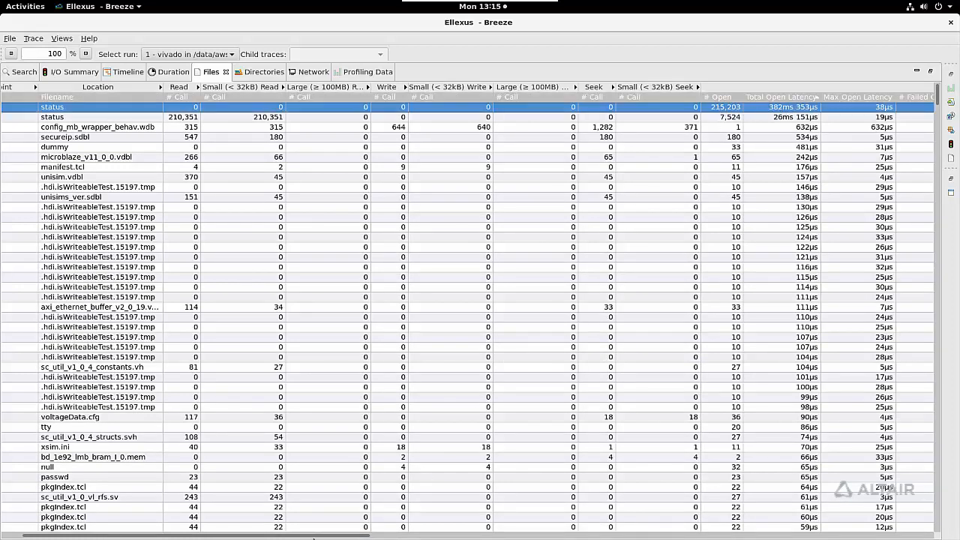
drag(179, 535, 19, 535)
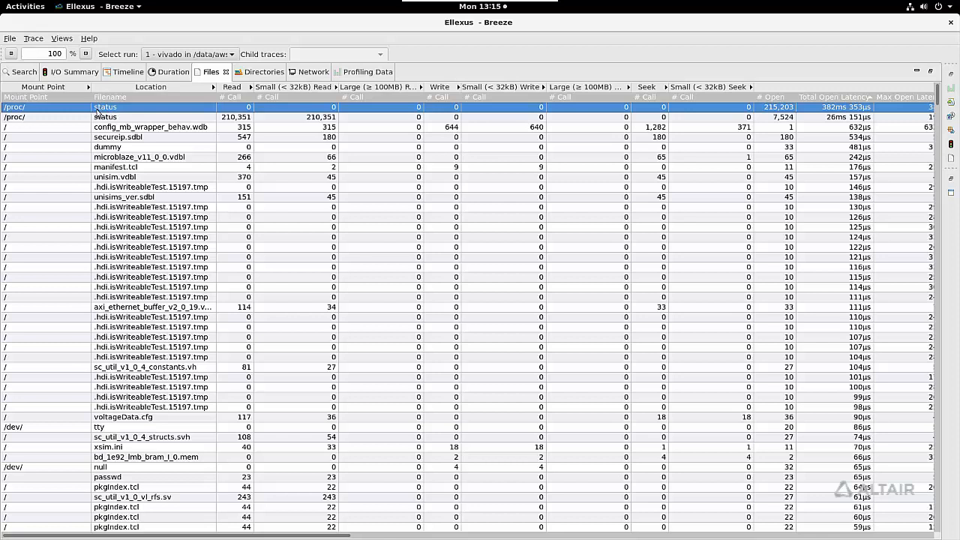
click(260, 74)
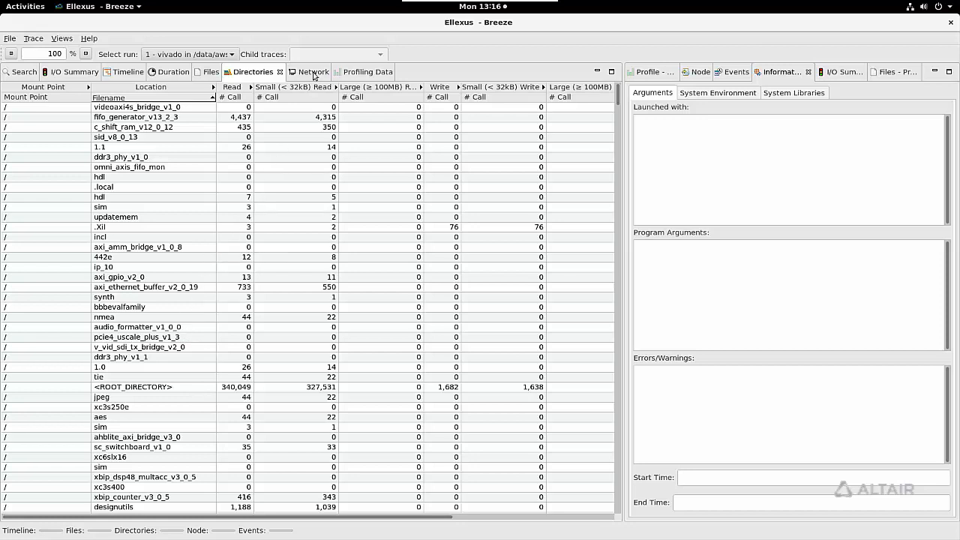
View the run's Network connections, then show the Profiling Data I/O-over-time chart
click(314, 74)
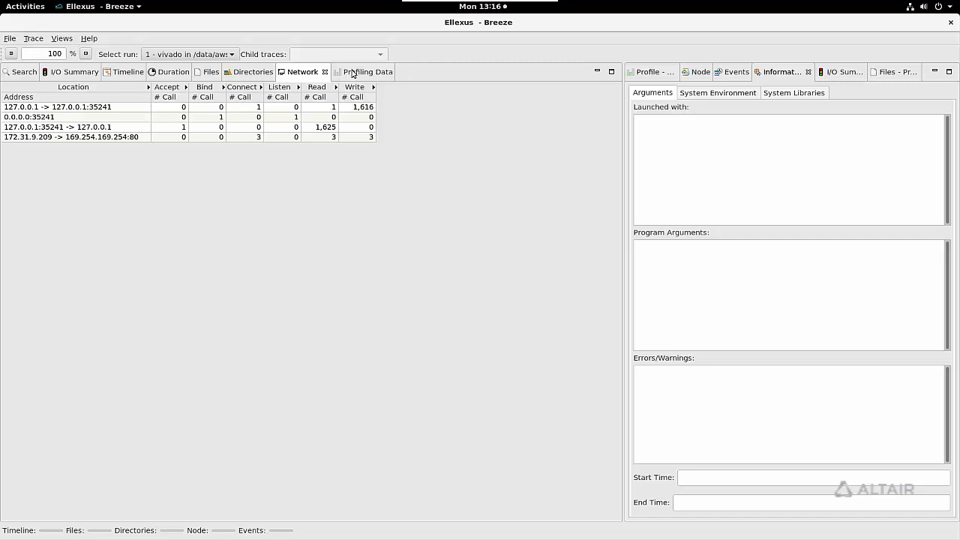
click(352, 73)
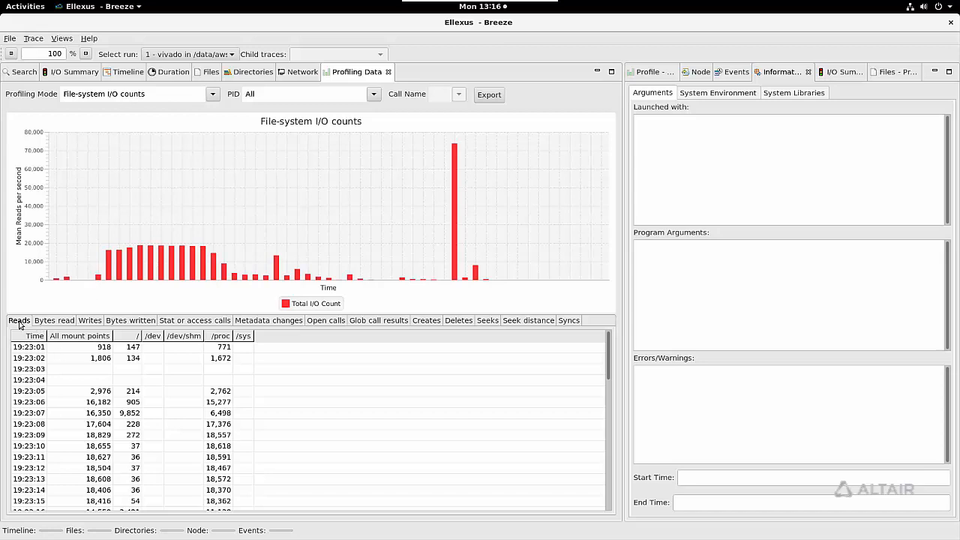
Chart Bytes read, Writes, Open calls and Deletes per second in turn, ending on Deletes
click(44, 324)
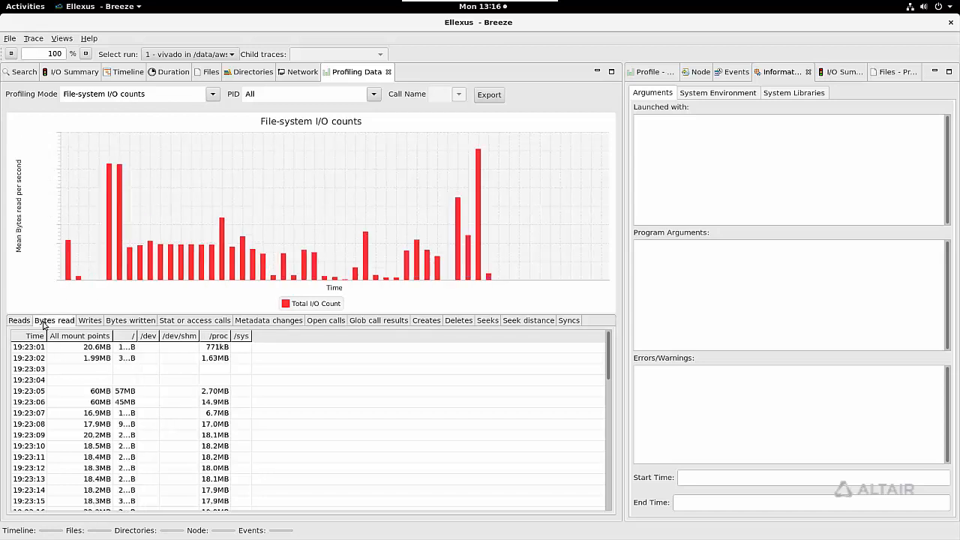
click(84, 324)
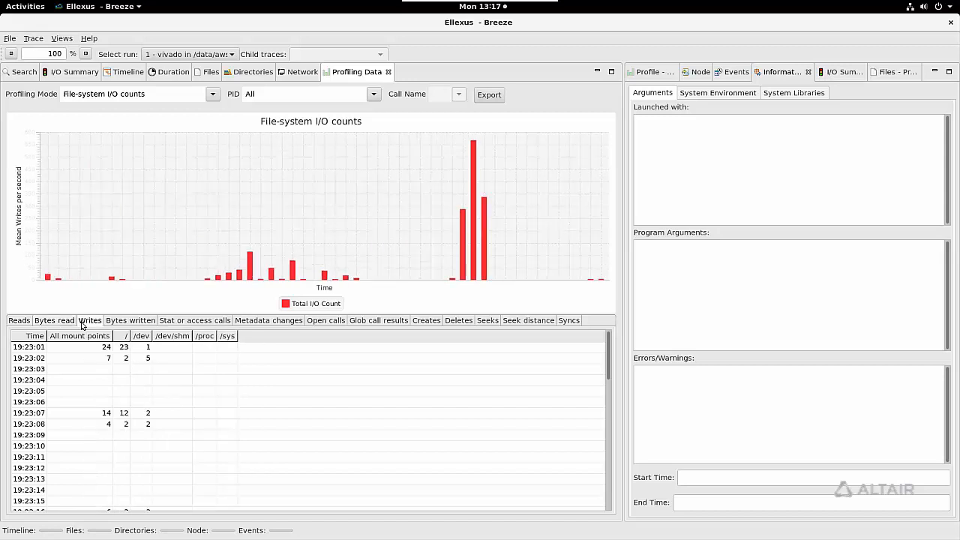
click(332, 324)
click(459, 323)
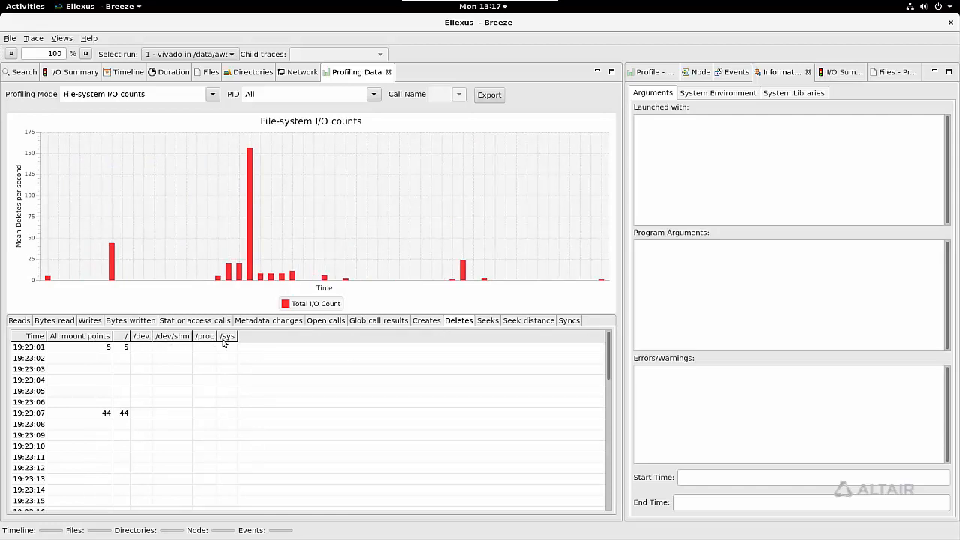
Switch the Profiling Mode to File-system I/O latency
click(216, 95)
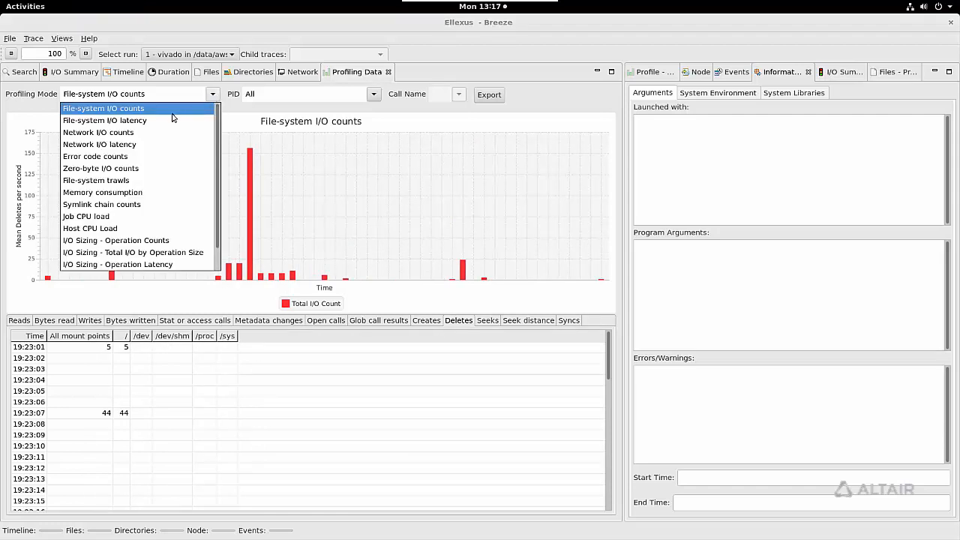
click(142, 120)
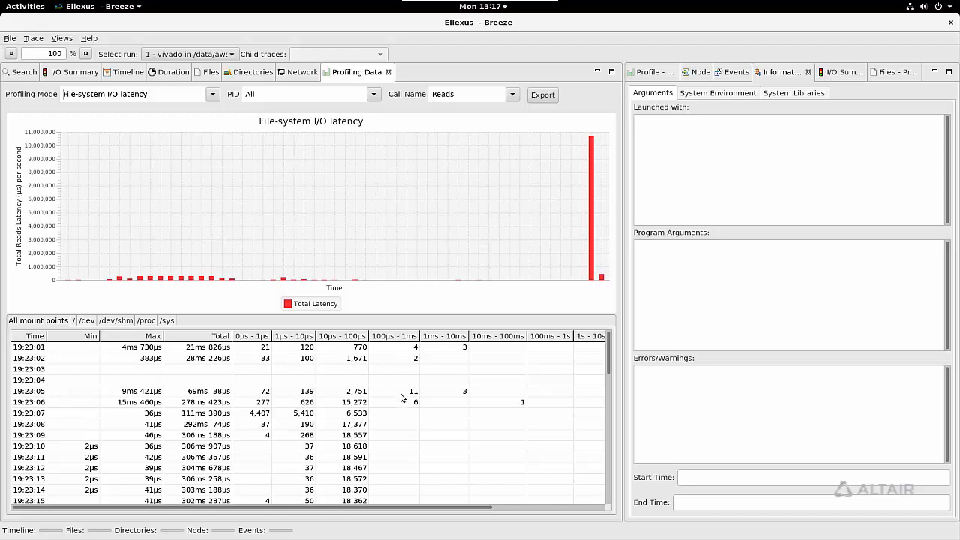
Show read latency for the /, /dev and /dev/shm mount points, ending on /dev/shm
click(75, 323)
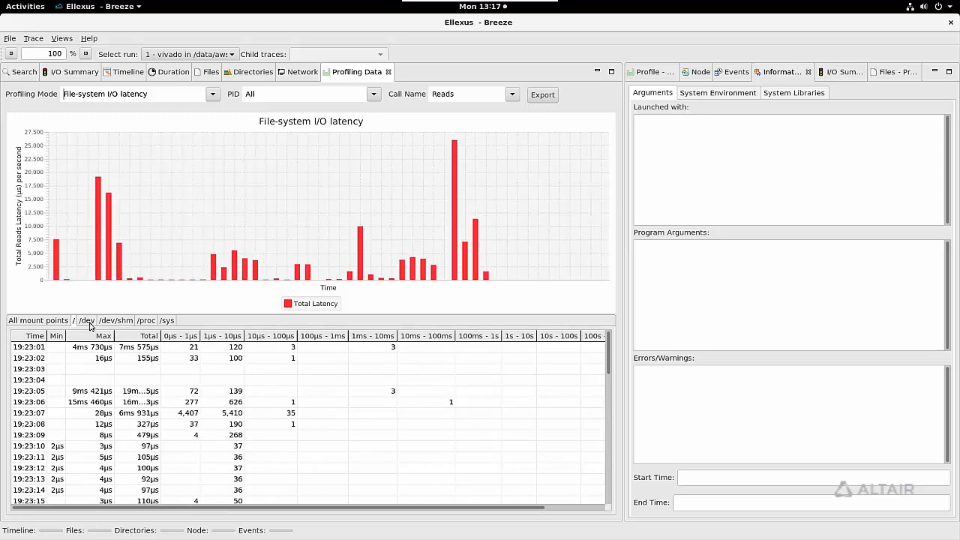
click(87, 321)
click(116, 321)
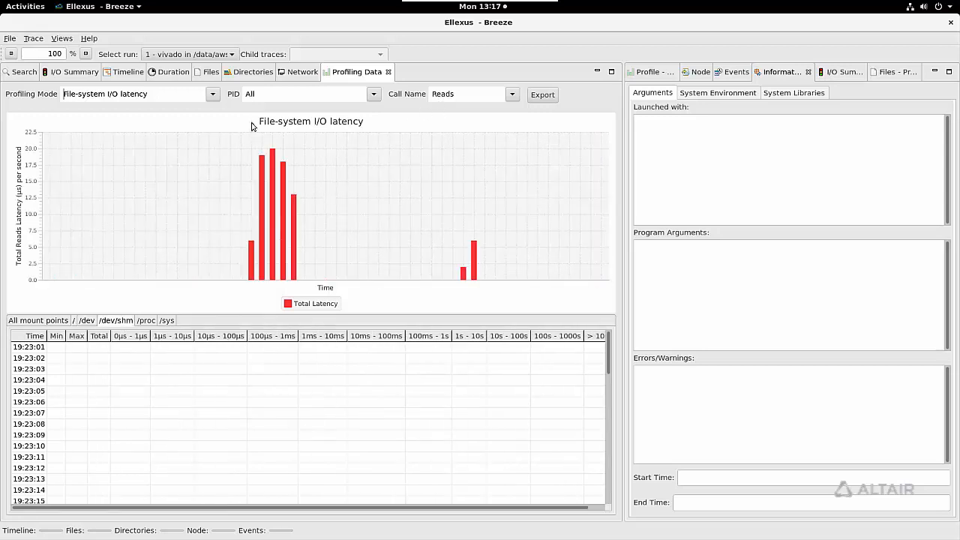
click(215, 95)
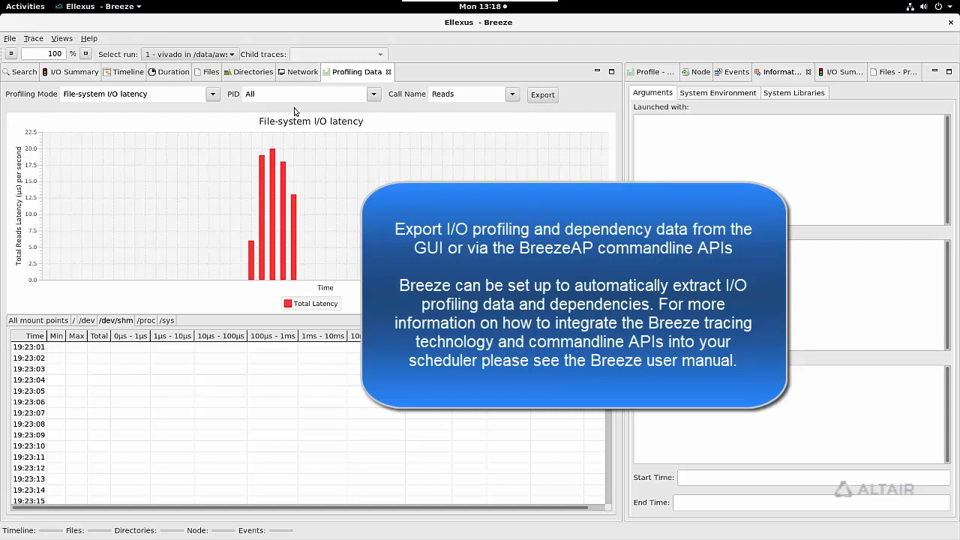
Return to the Files per-file I/O table on the way to the I/O Summary
click(210, 72)
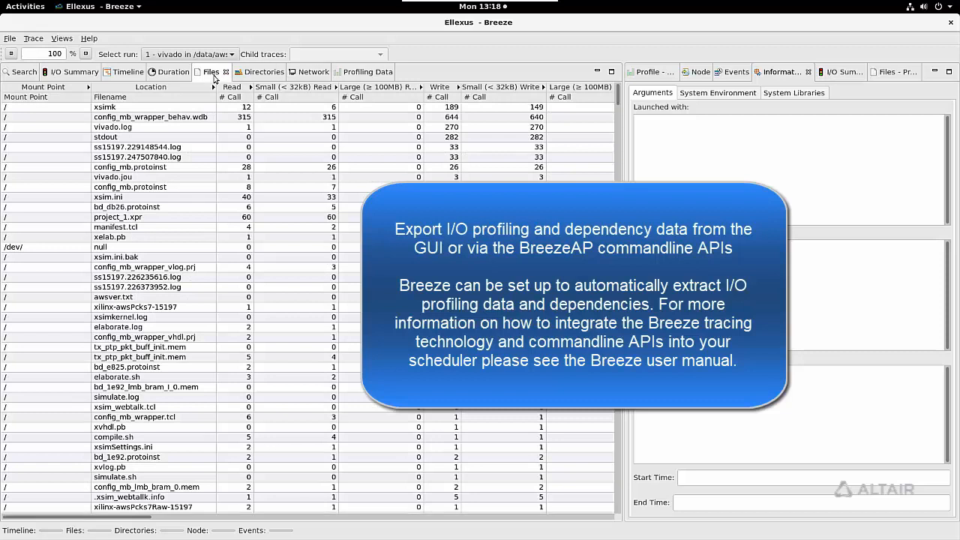